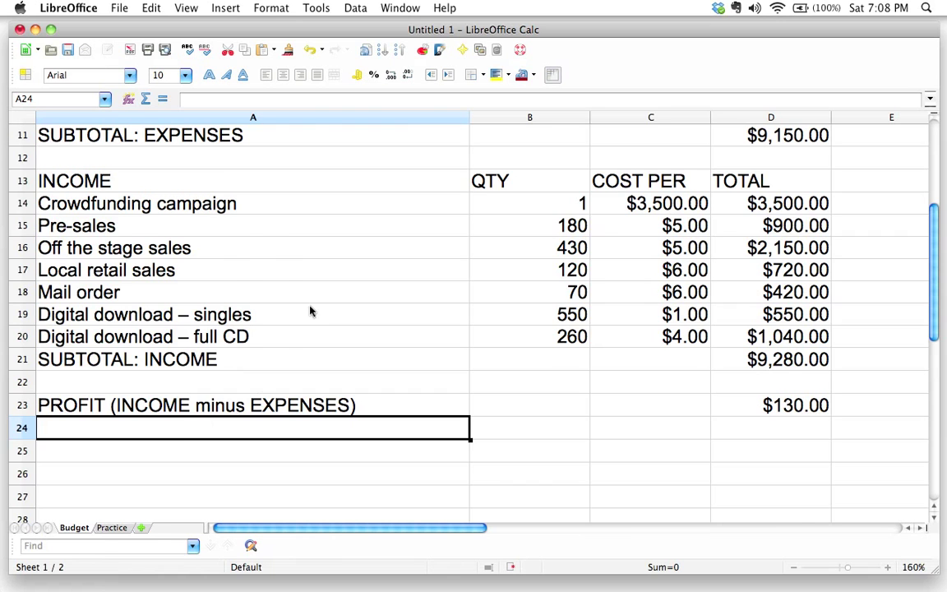
Review the budget sheet and check how the PROFIT total is calculated
scroll(300, 282, "up", 3)
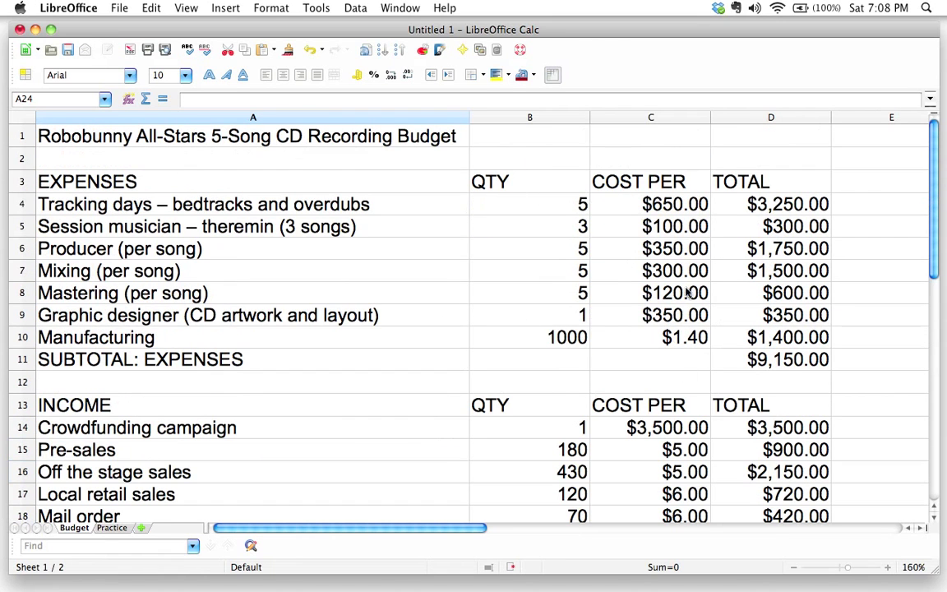
scroll(650, 337, "down", 3)
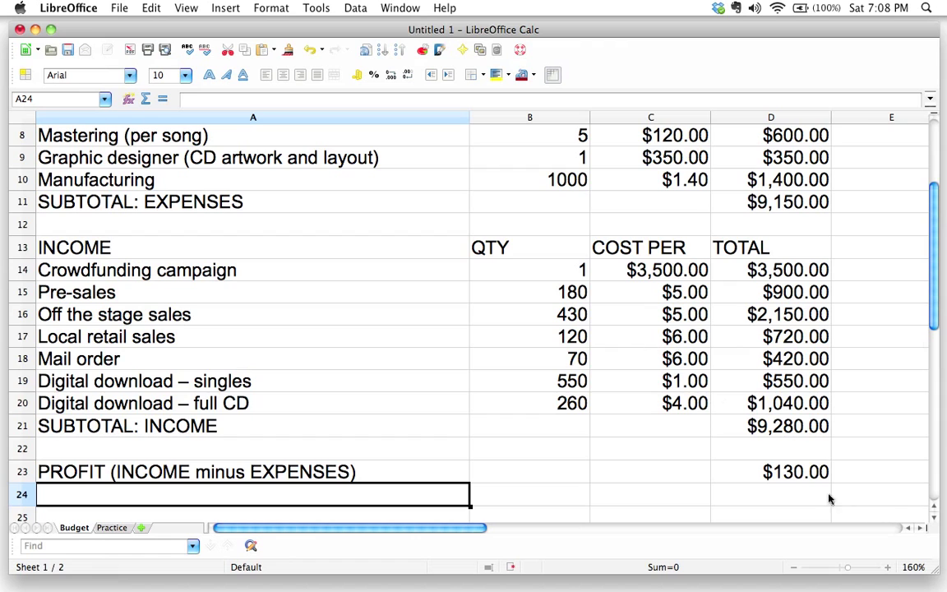
scroll(661, 322, "up", 3)
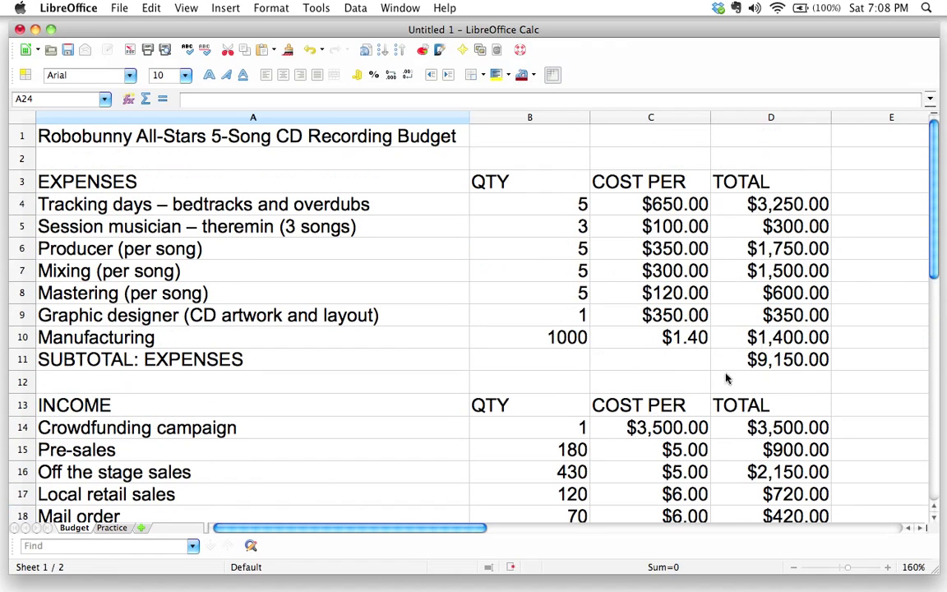
scroll(747, 333, "down", 2)
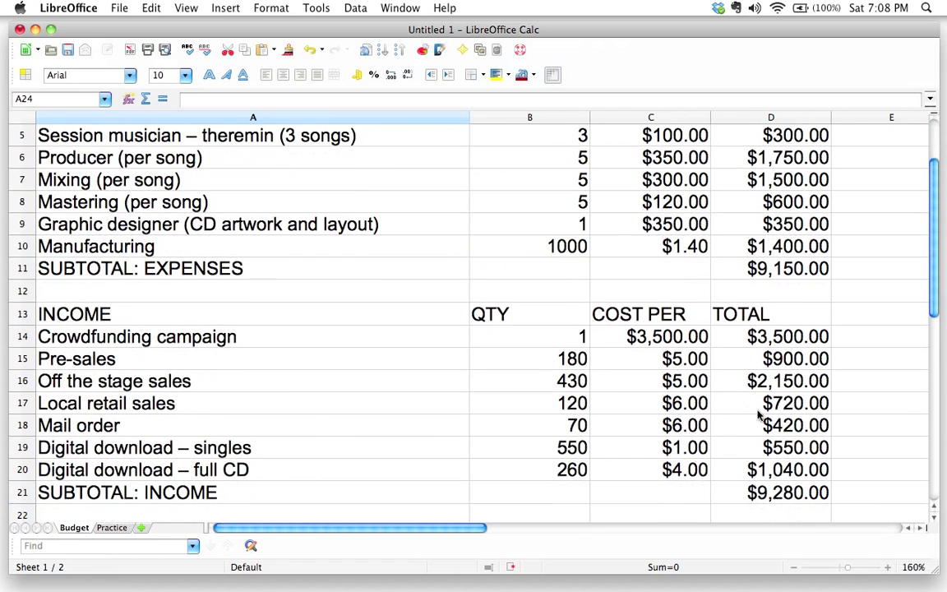
scroll(634, 395, "down", 3)
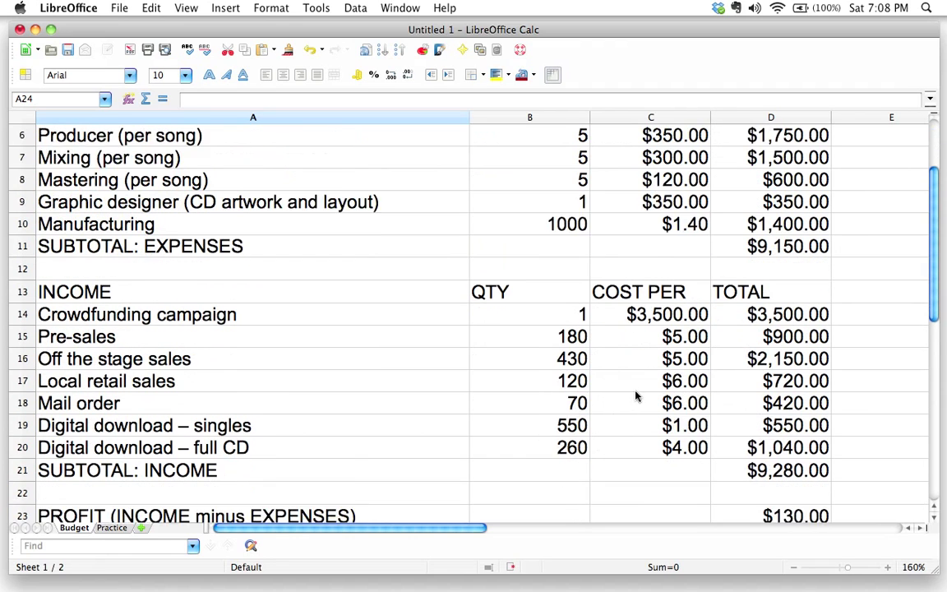
left_click(788, 474)
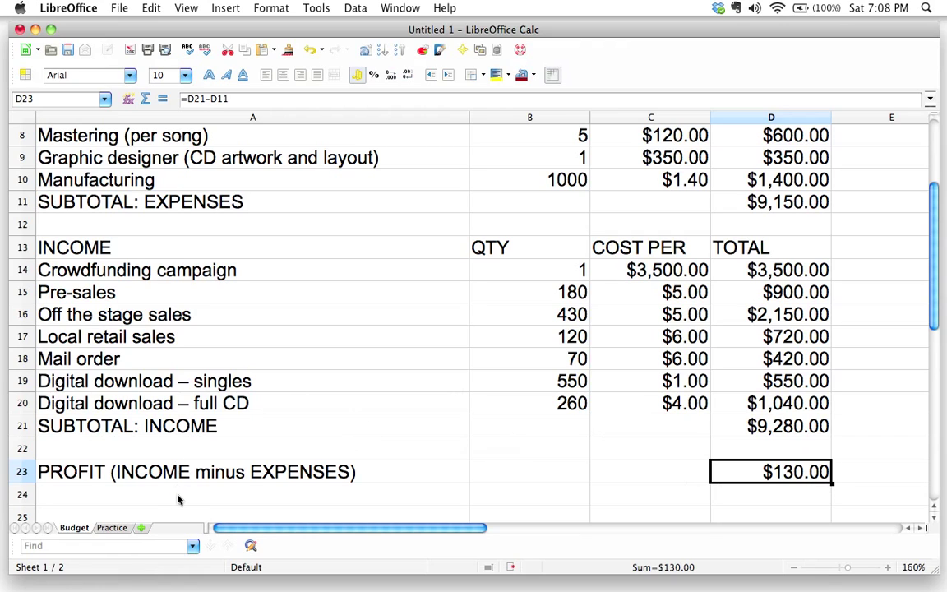
Label A24 'PROFIT PER BAND MEMBER' beneath the PROFIT row
left_click(251, 496)
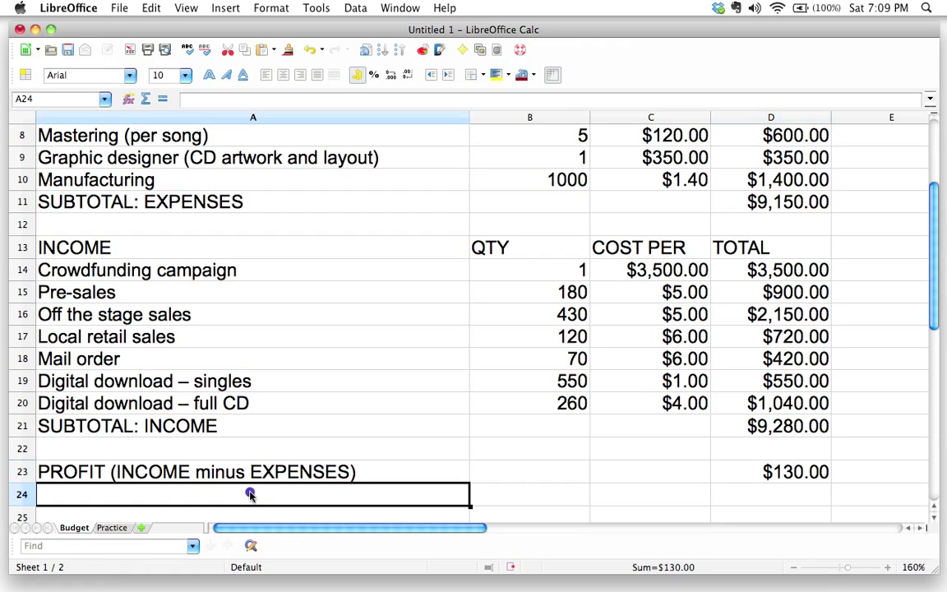
type("PROFIT")
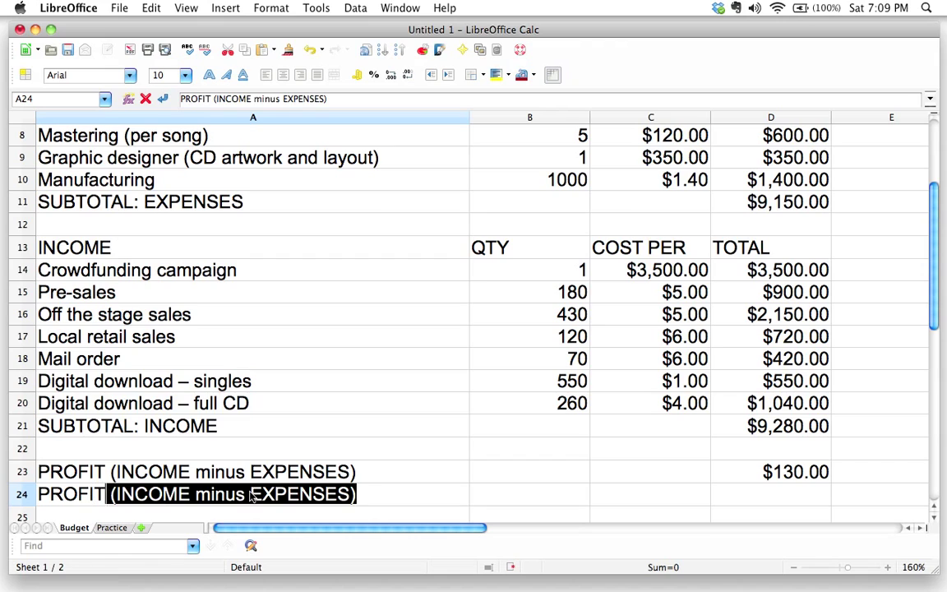
type(" PER BAND MEMBER")
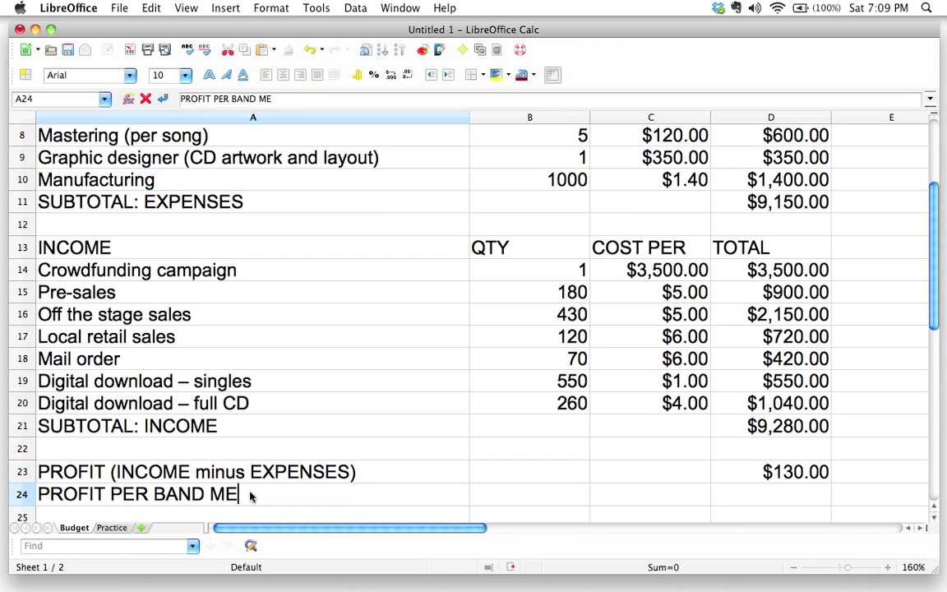
left_click(782, 497)
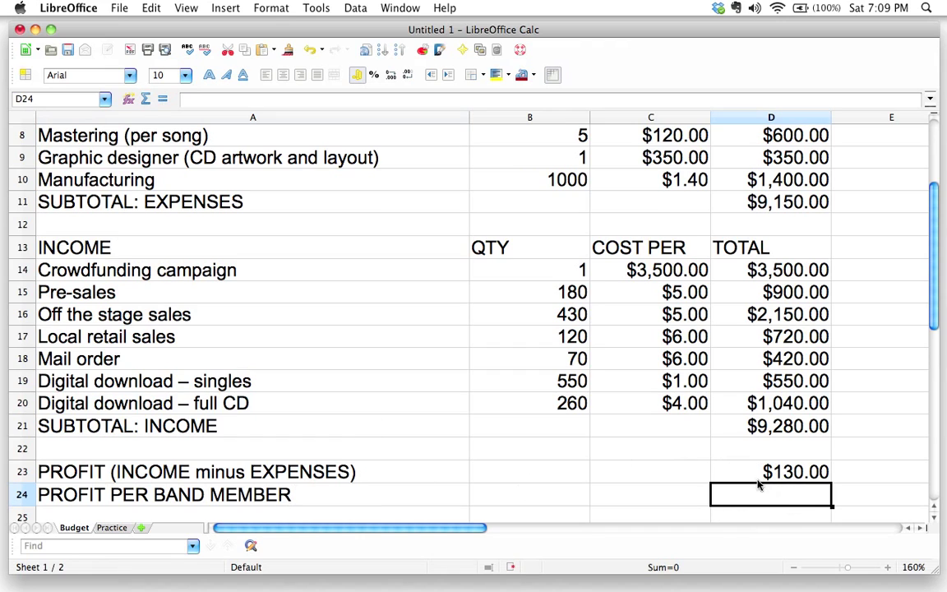
scroll(758, 485, "down", 1)
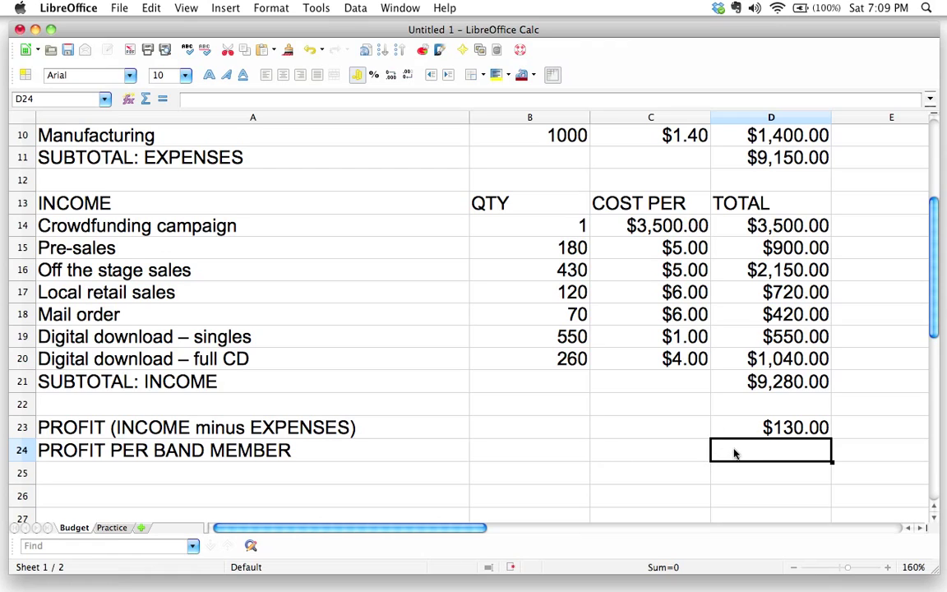
Enter =D23/5 in D24 so profit per band member shows $26.00
type("=")
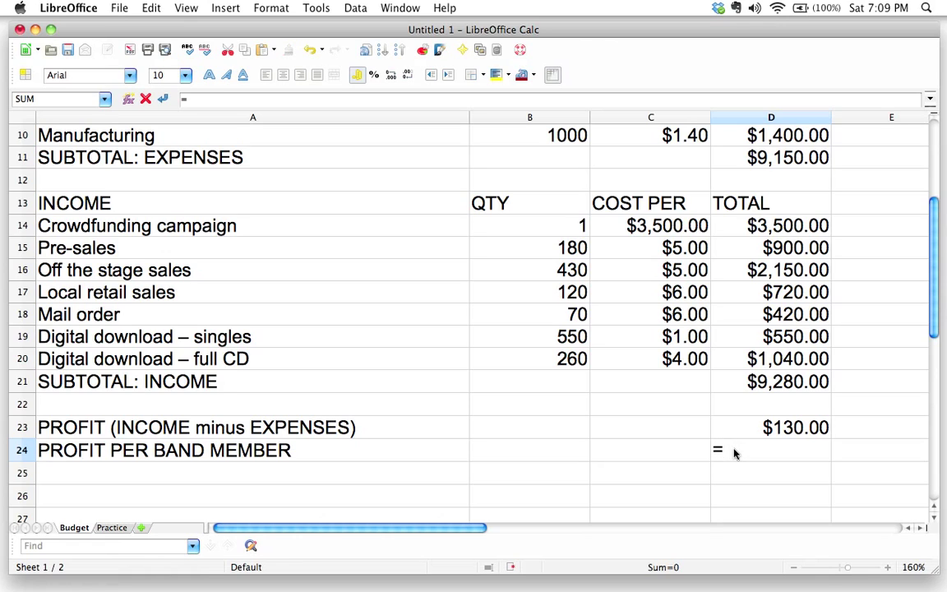
type("130/")
type("5")
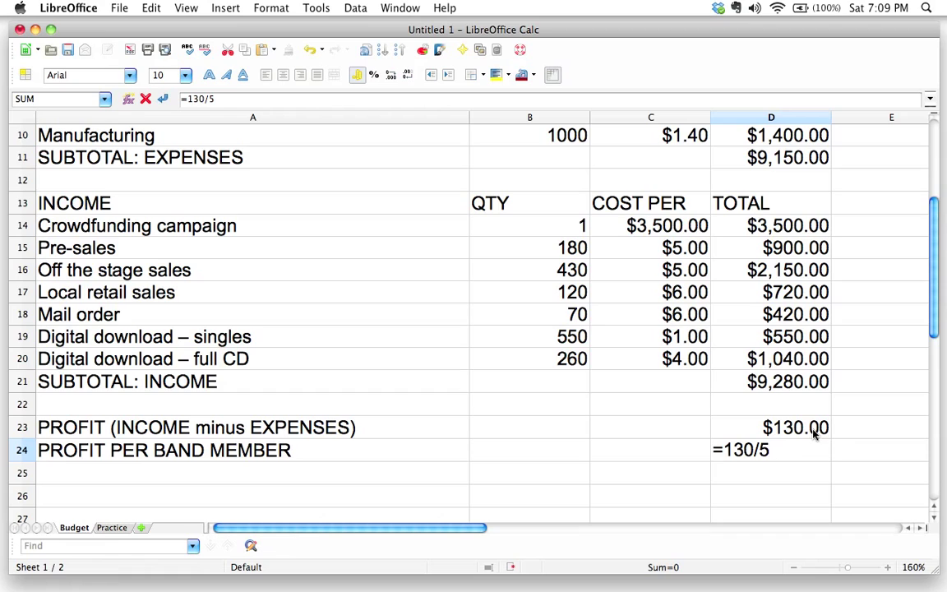
key("BackSpace")
key("BackSpace")
key("BackSpace")
key("BackSpace")
key("BackSpace")
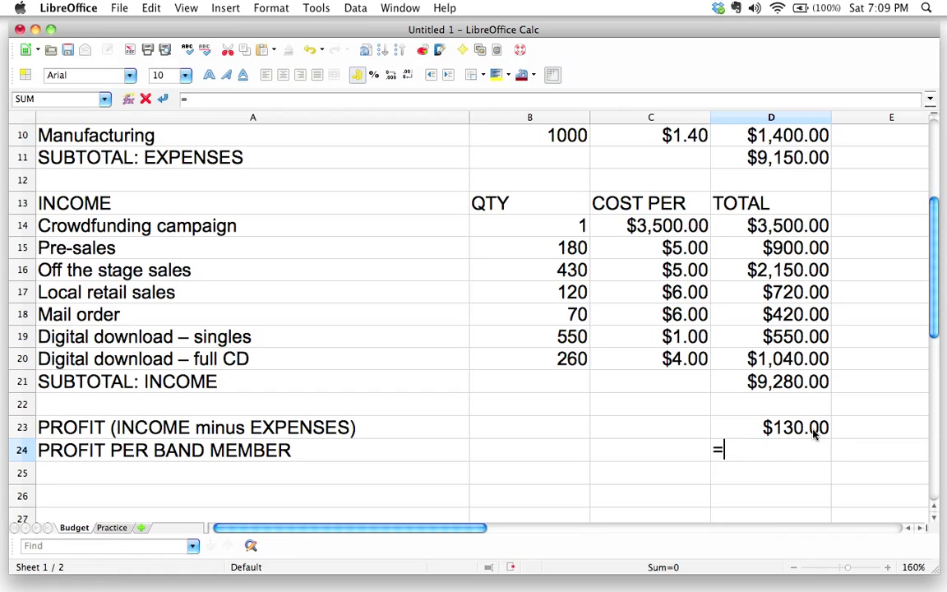
left_click(814, 430)
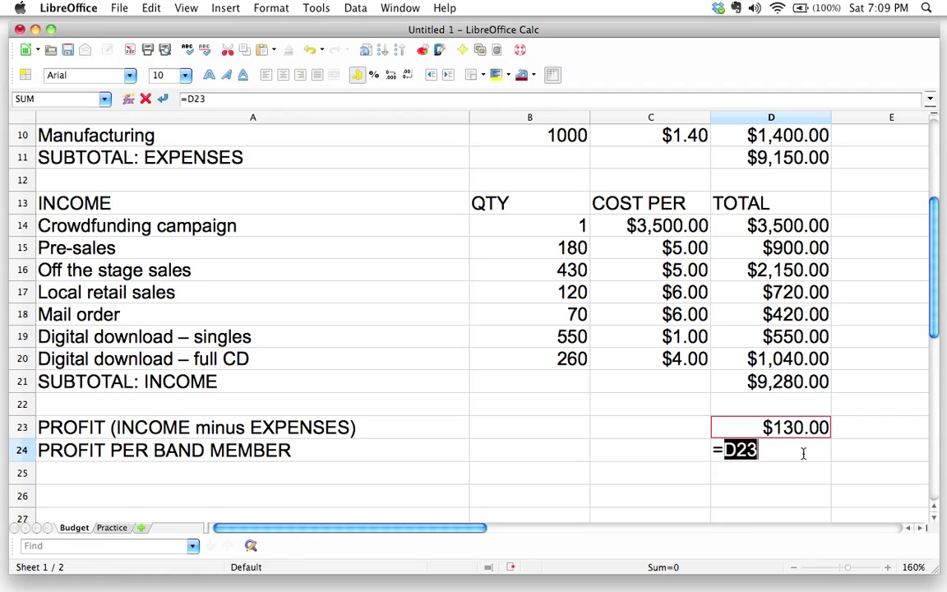
type("/5")
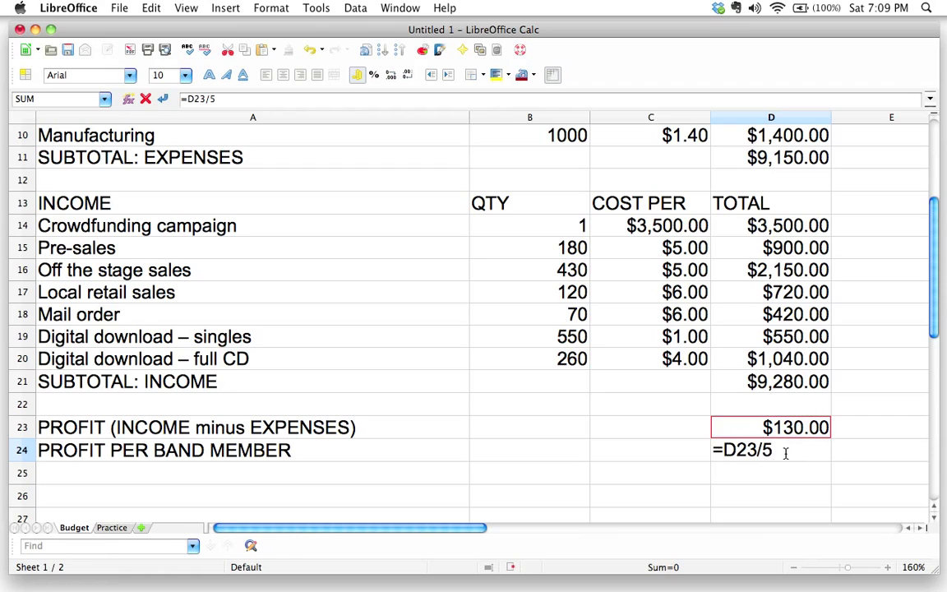
key("Return")
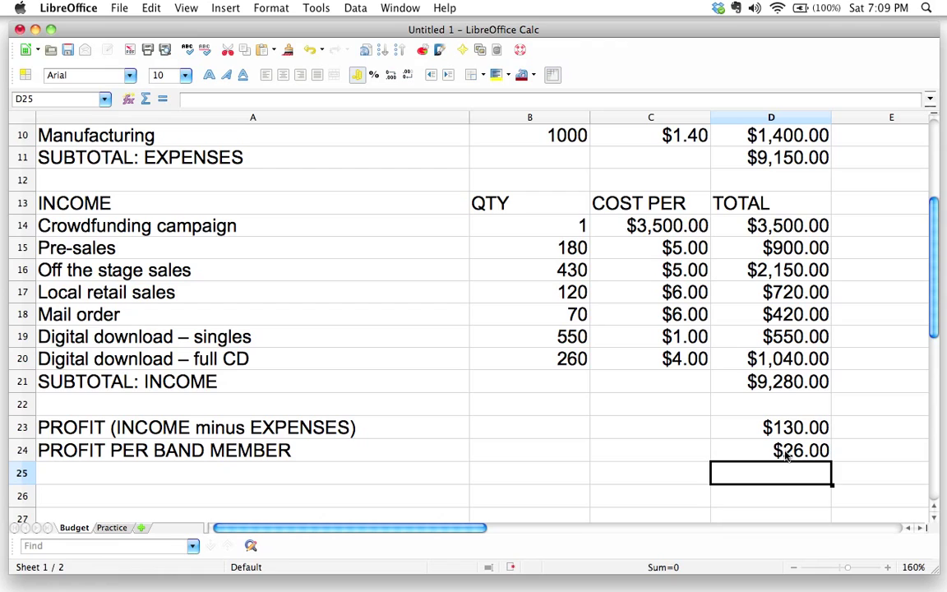
left_click(234, 454)
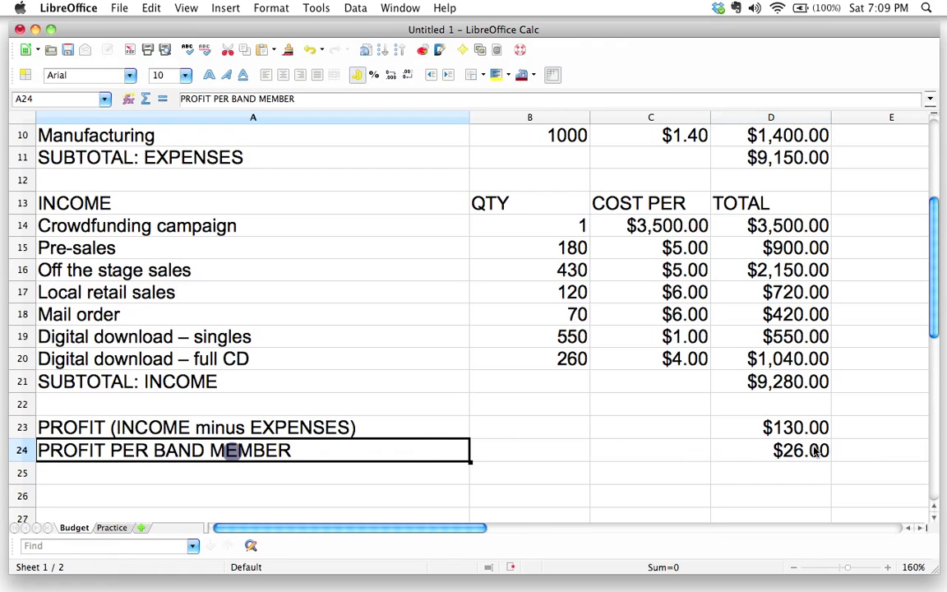
left_click(768, 451)
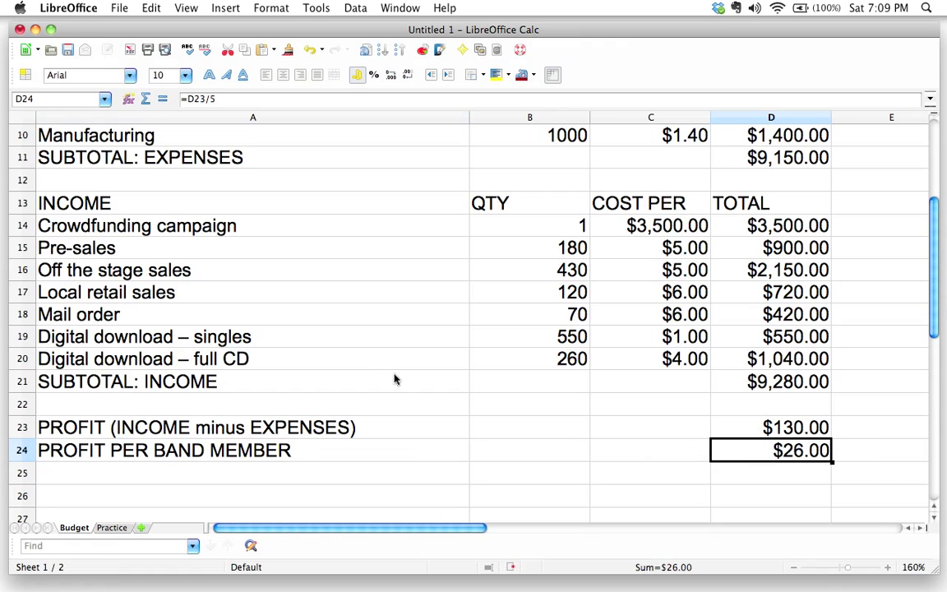
left_click(312, 453)
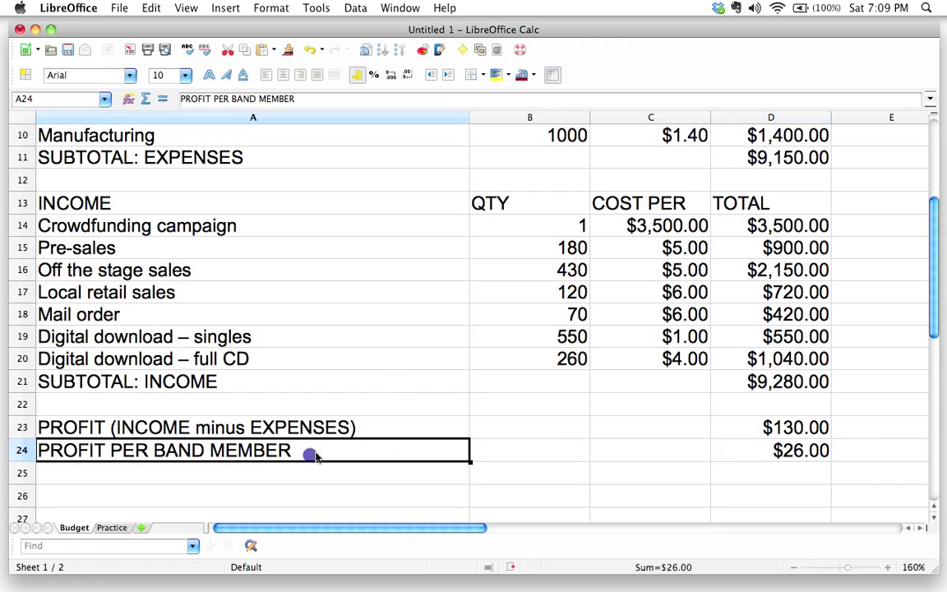
left_click(750, 444)
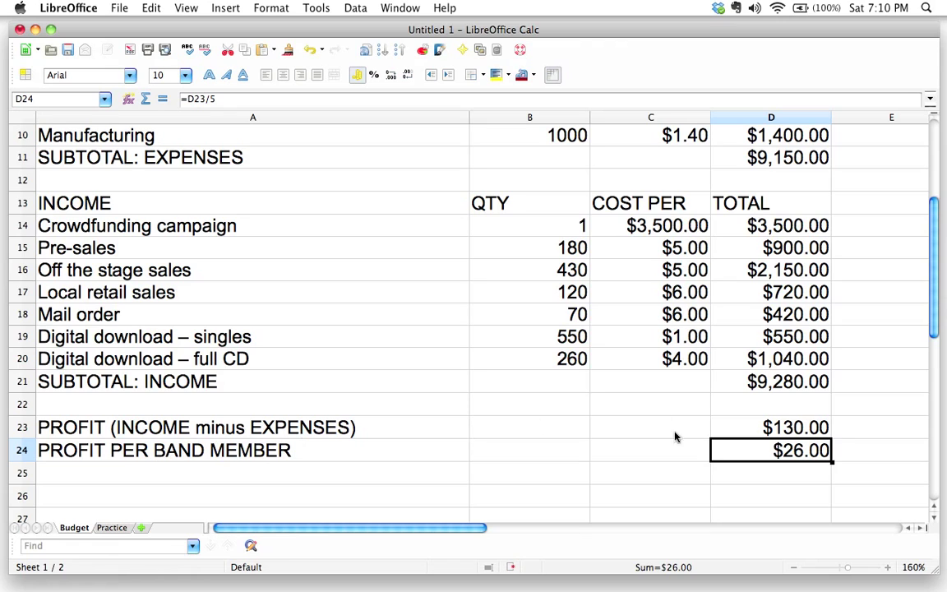
left_click(221, 98)
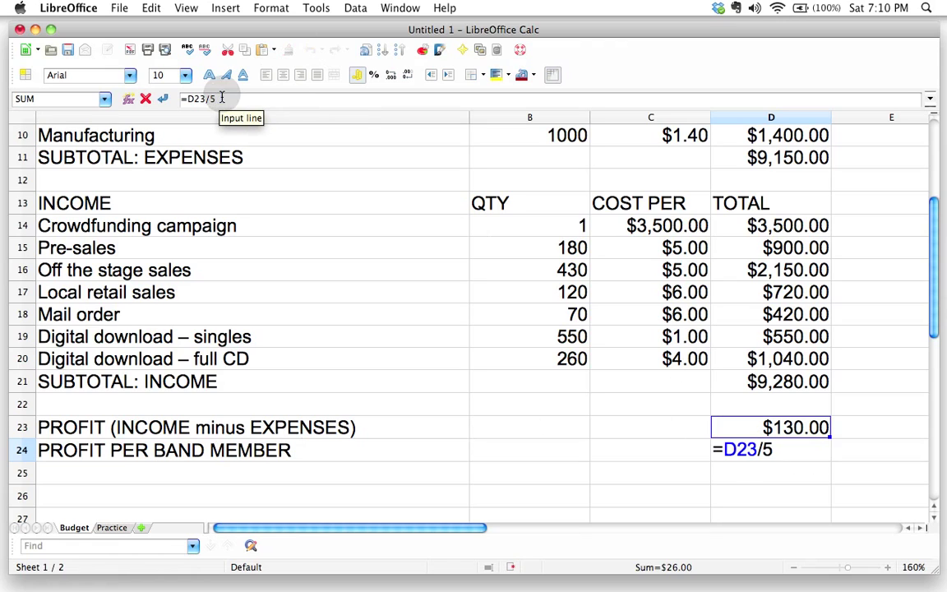
key("BackSpace")
type("6")
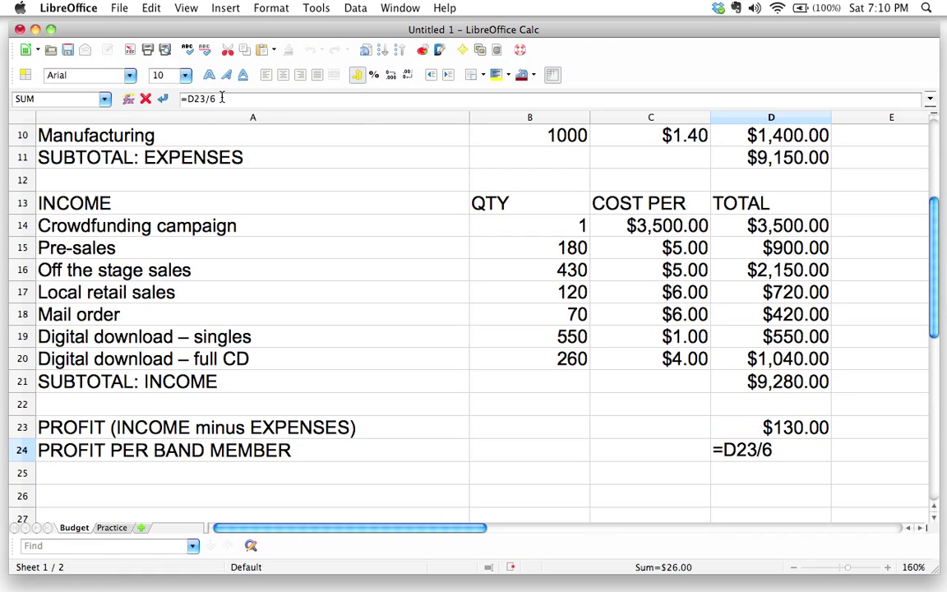
key("Return")
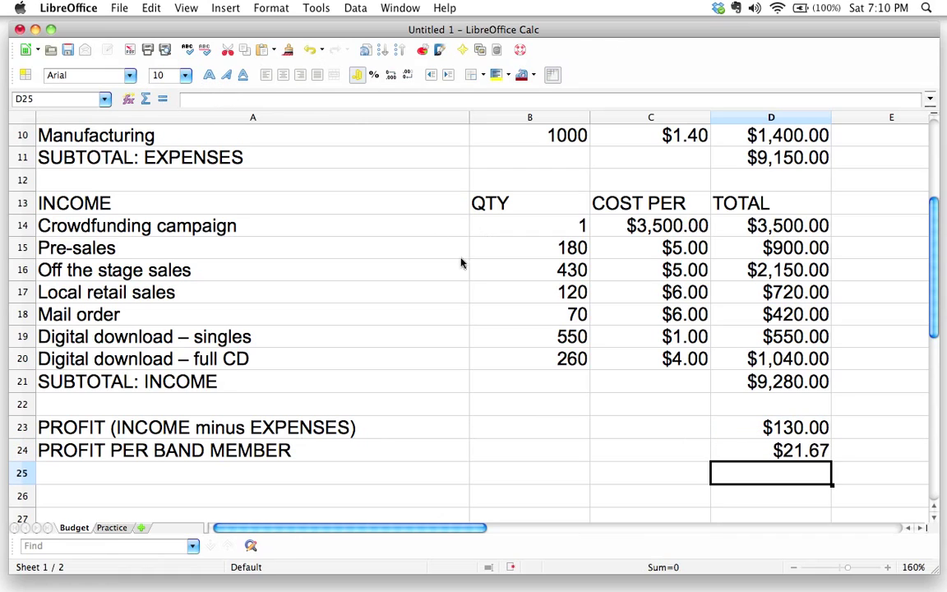
left_click(750, 459)
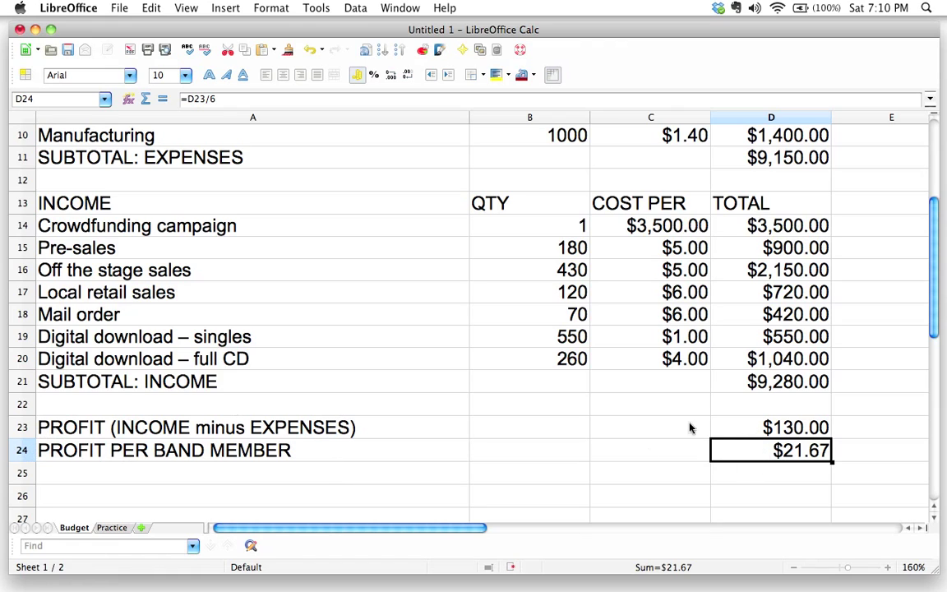
left_click(22, 450)
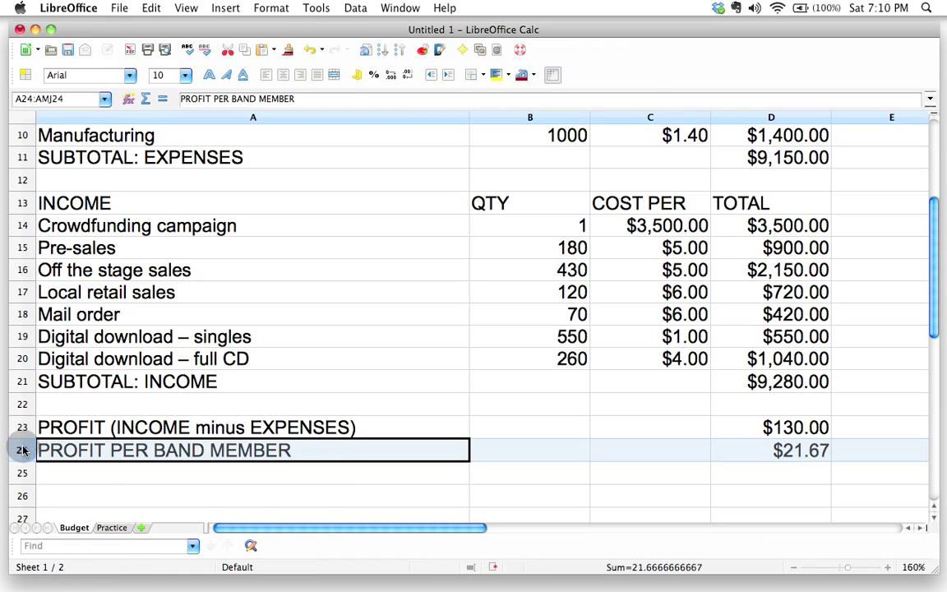
Insert a row above PROFIT PER BAND MEMBER and label A24 'NUMBER OF BAND MEMBERS'
right_click(21, 448)
left_click(53, 316)
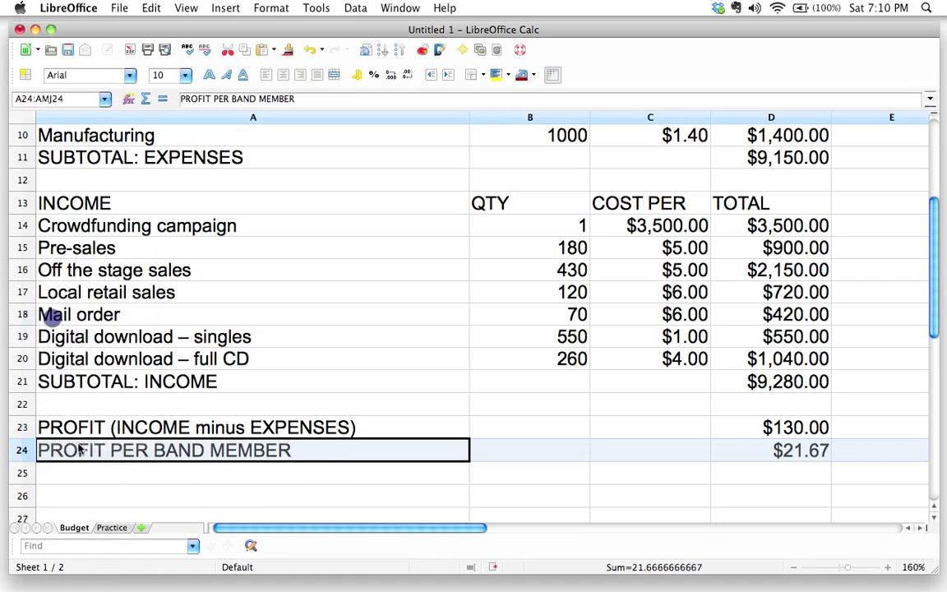
type("NU")
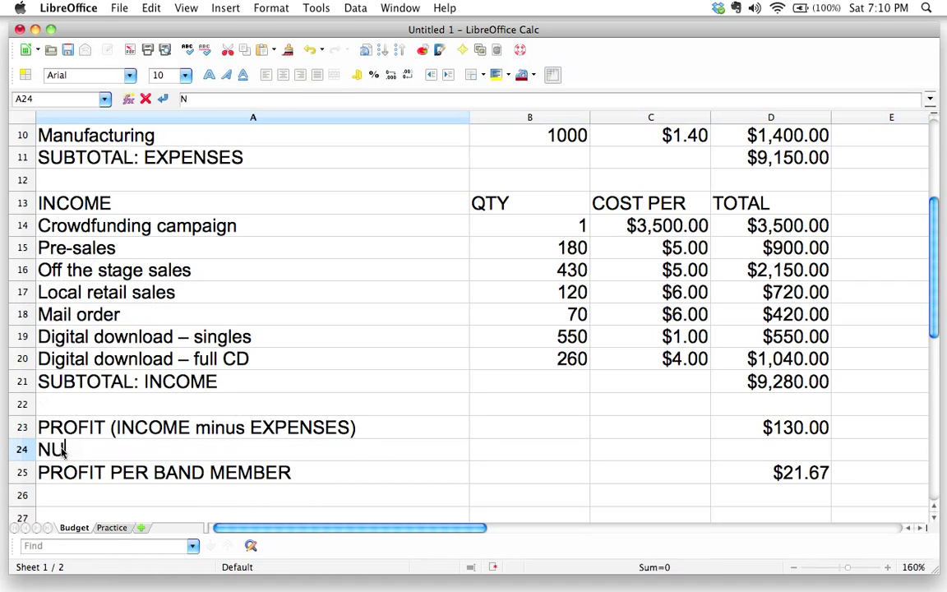
type("MBER OF VAND")
key("BackSpace")
key("BackSpace")
key("BackSpace")
key("BackSpace")
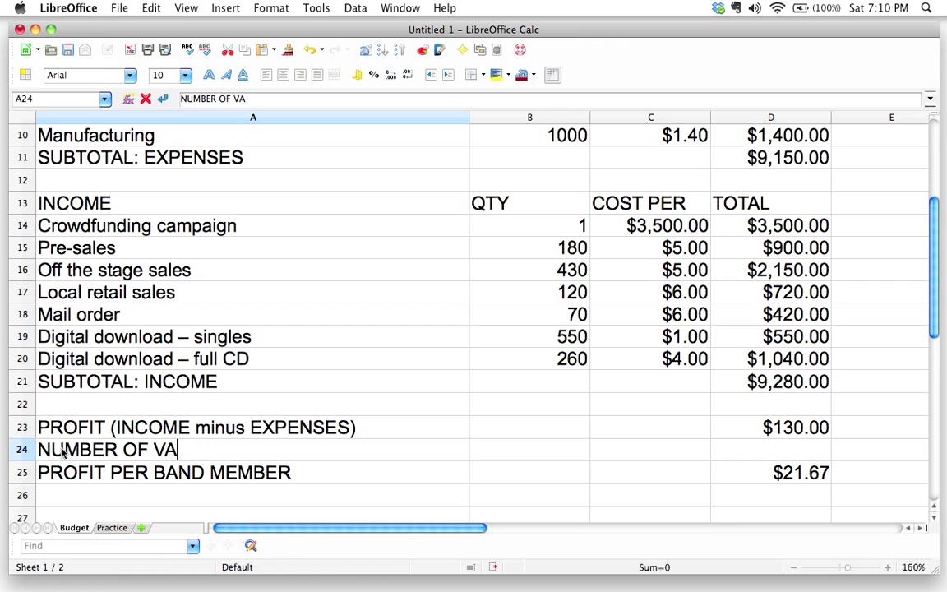
type("BAND MEMBERS")
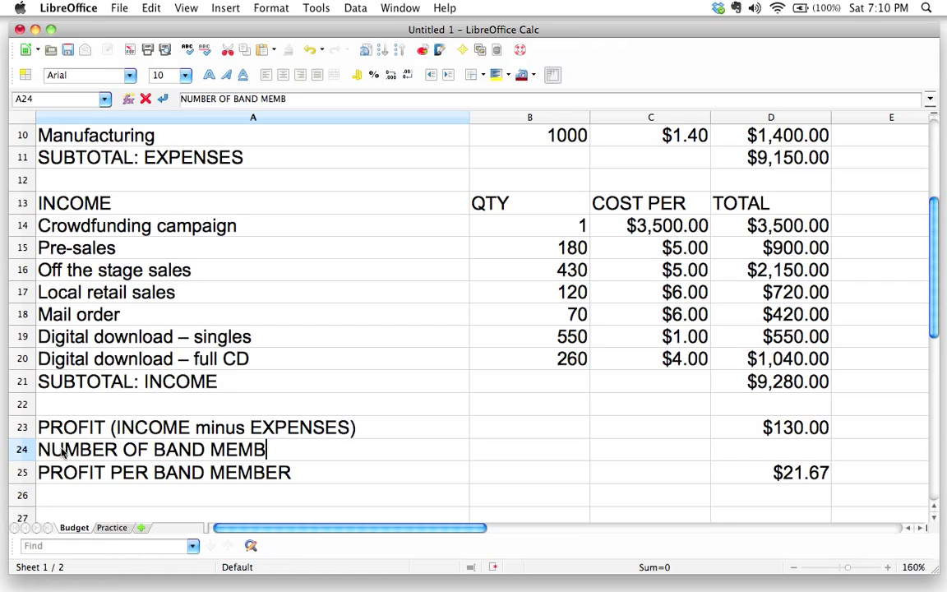
key("Tab")
key("Tab")
key("Tab")
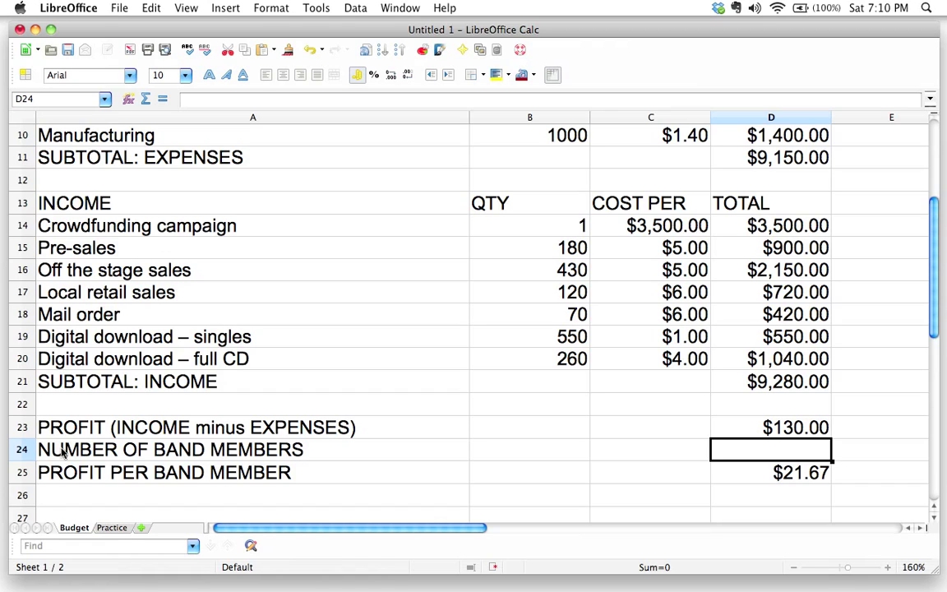
Enter 5 as the band member count in D24
type("5")
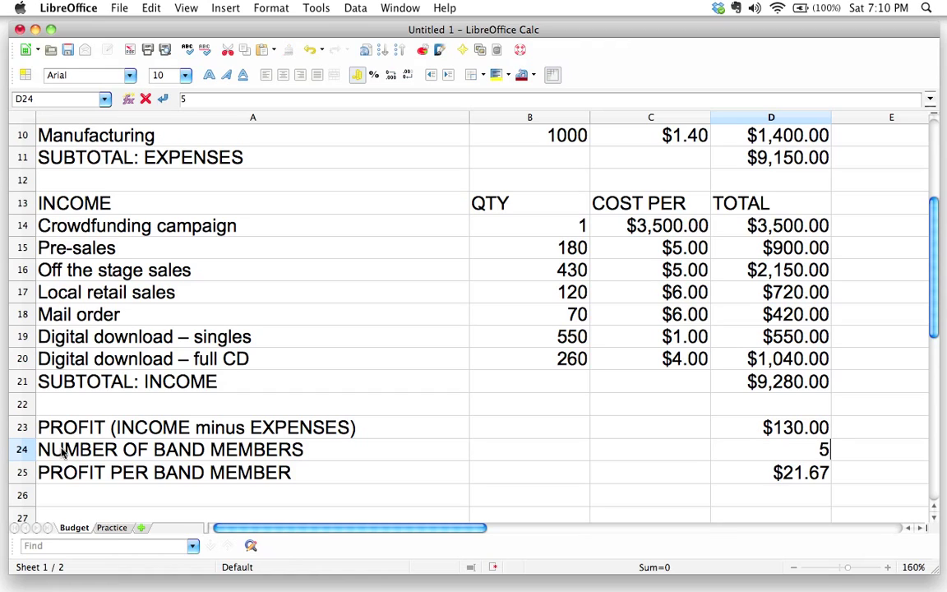
key("Return")
key("Up")
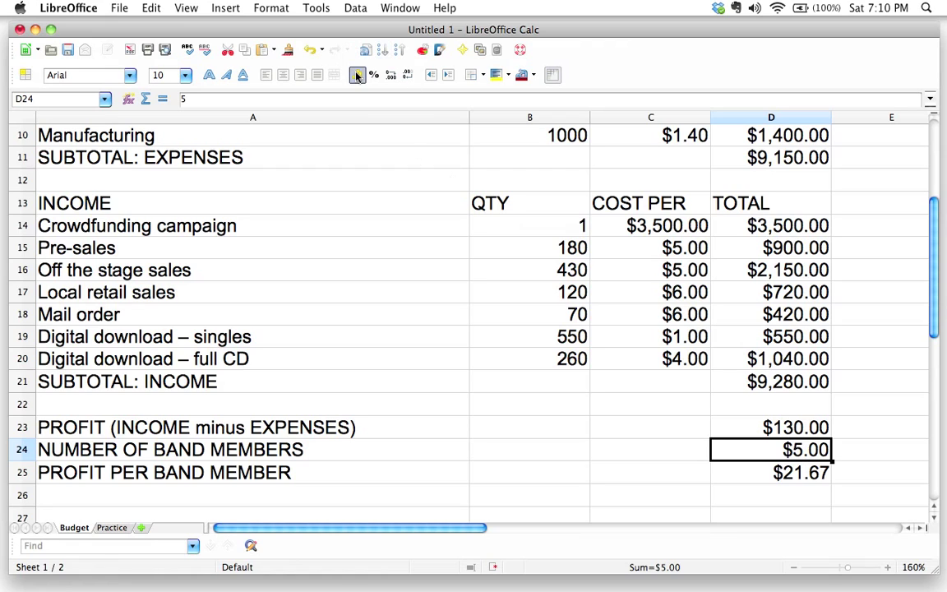
Format D24 with the plain Number category instead of currency
right_click(756, 448)
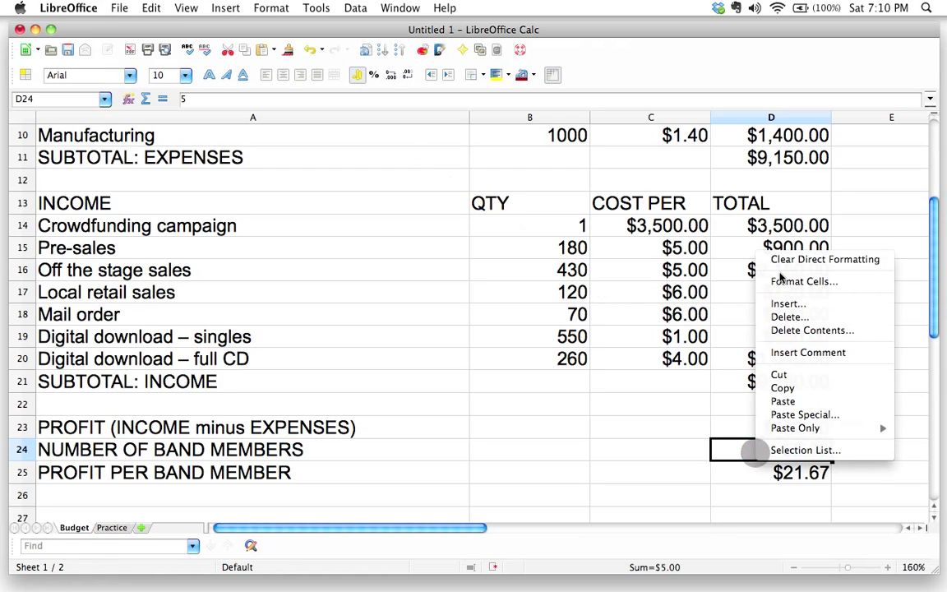
left_click(782, 282)
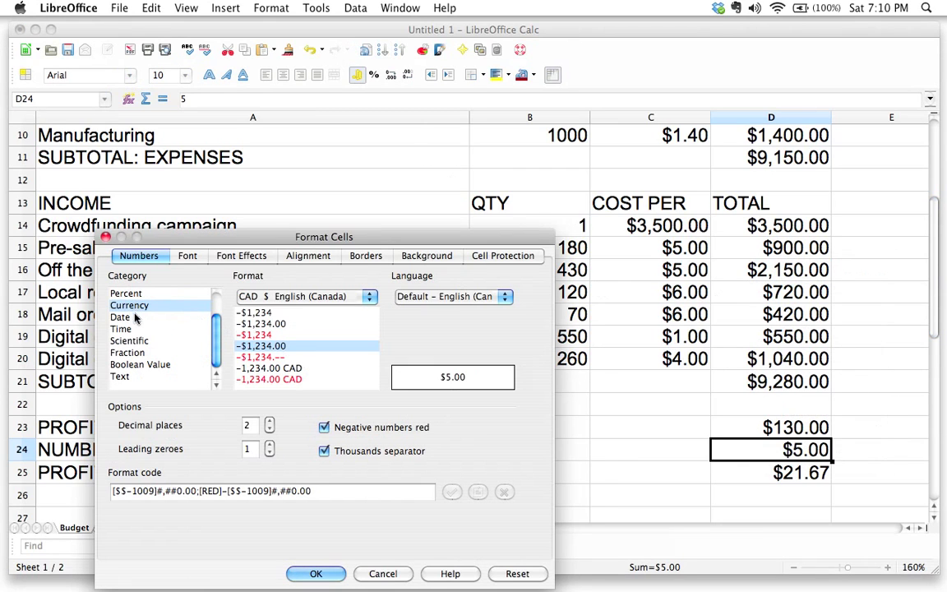
scroll(123, 296, "up", 3)
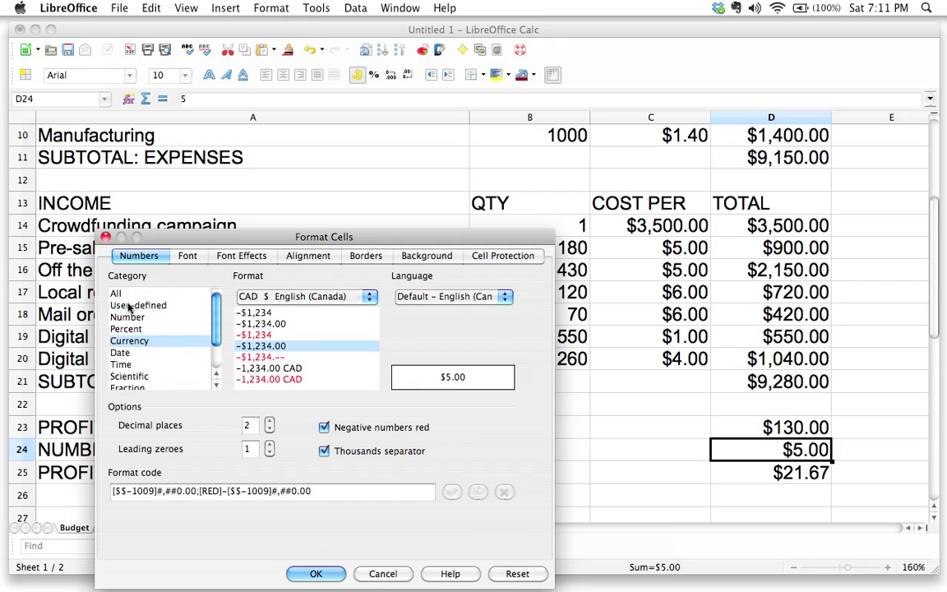
left_click(144, 319)
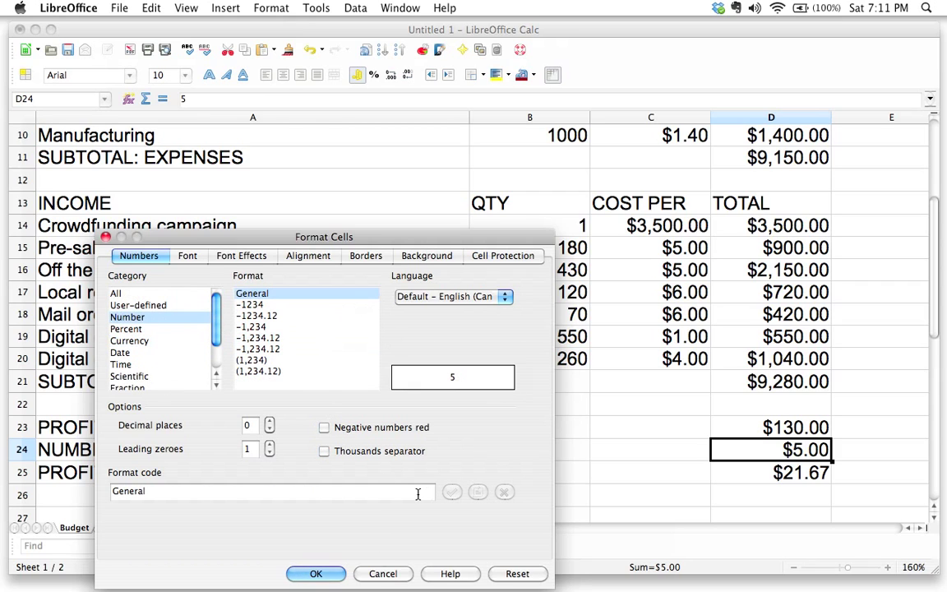
left_click(316, 573)
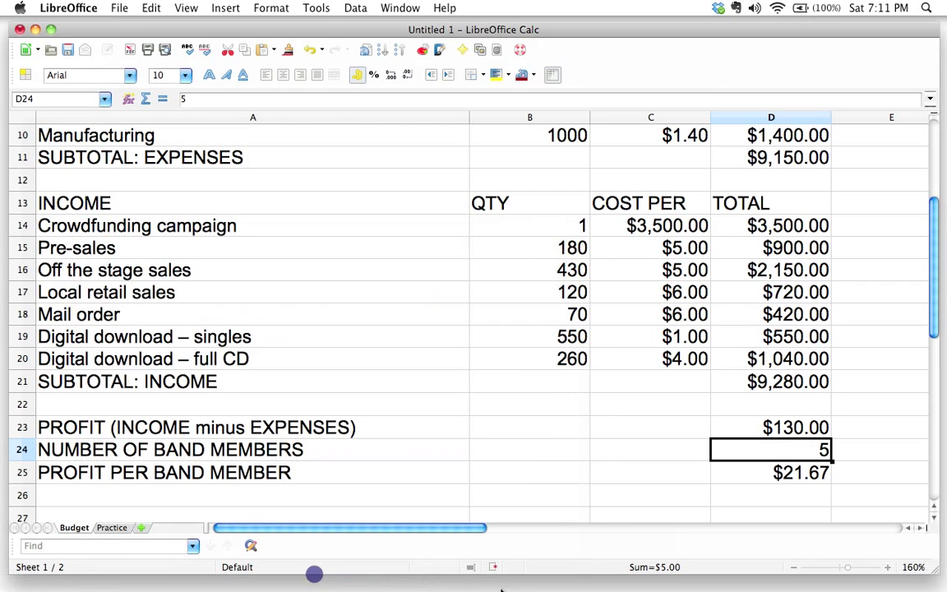
left_click(670, 440)
left_click(767, 445)
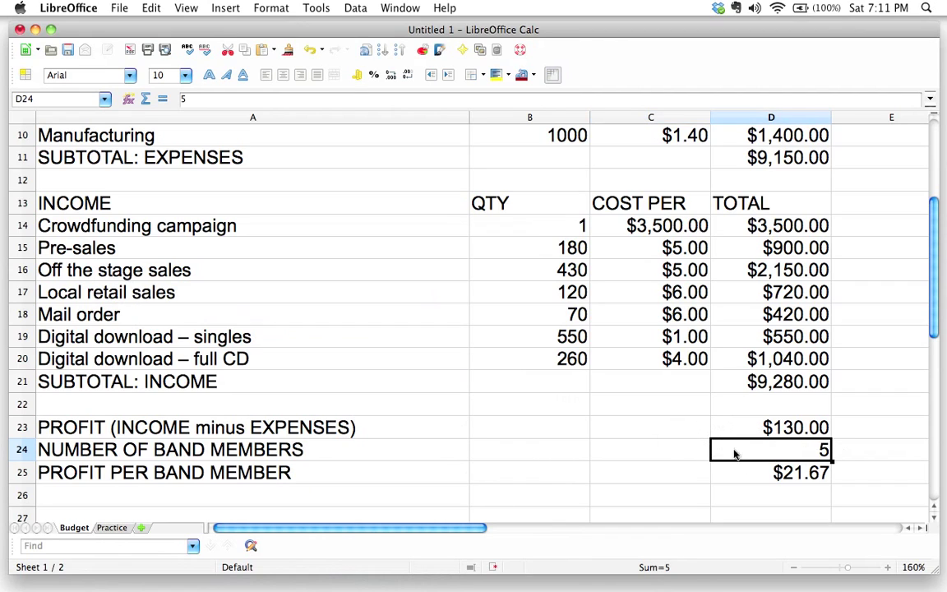
Replace D25's hard-coded formula with =D23/D24, still giving $26.00
left_click(795, 477)
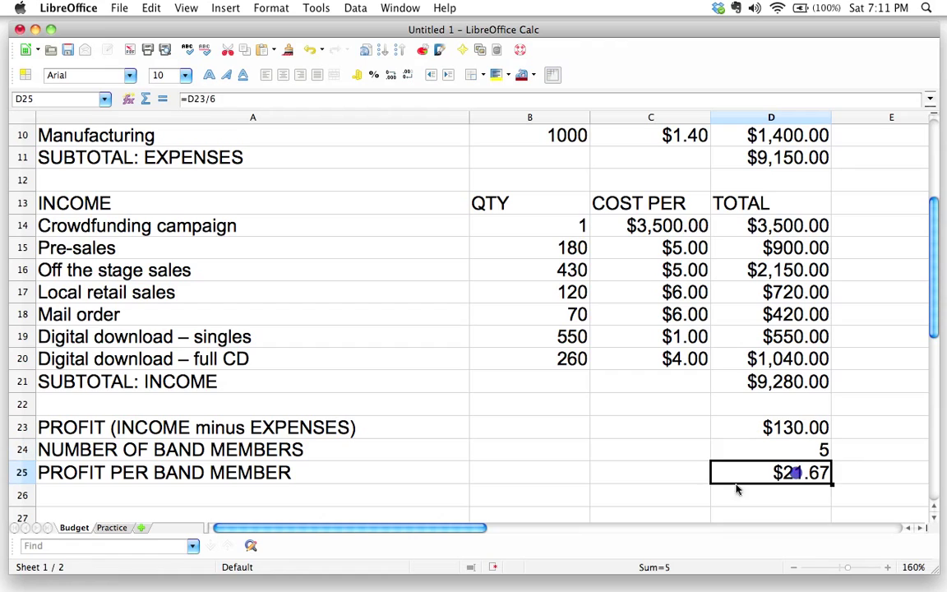
key("BackSpace")
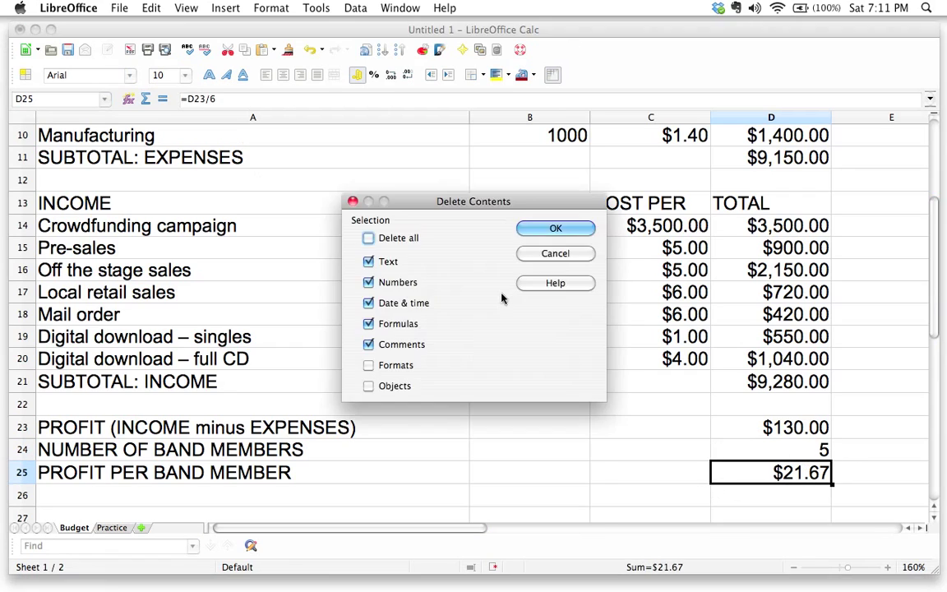
key("Return")
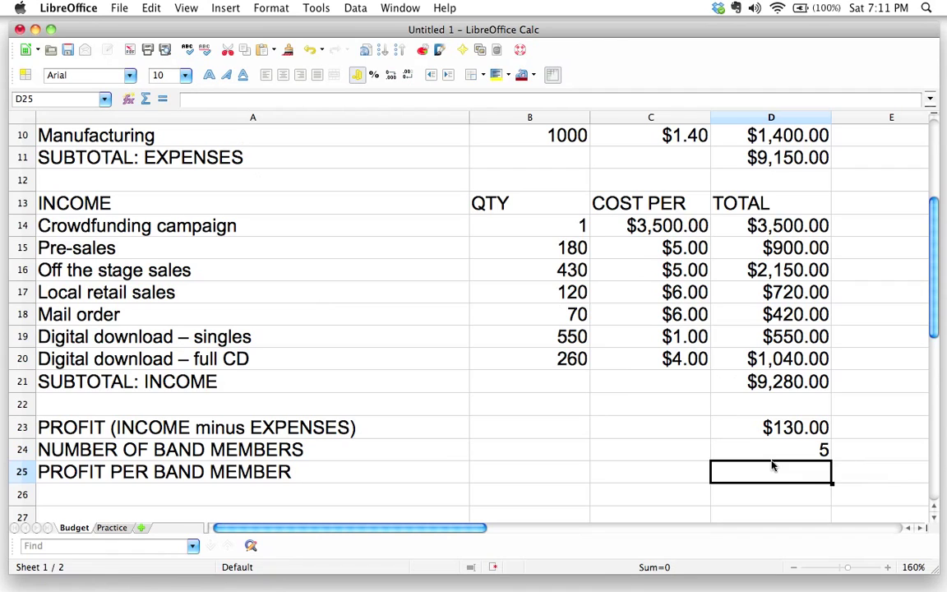
type("=")
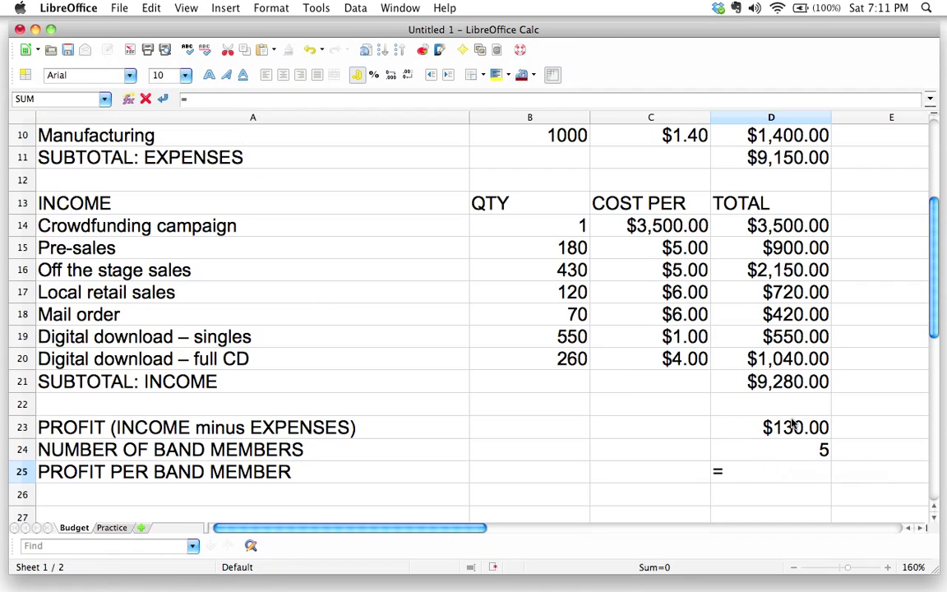
left_click(791, 428)
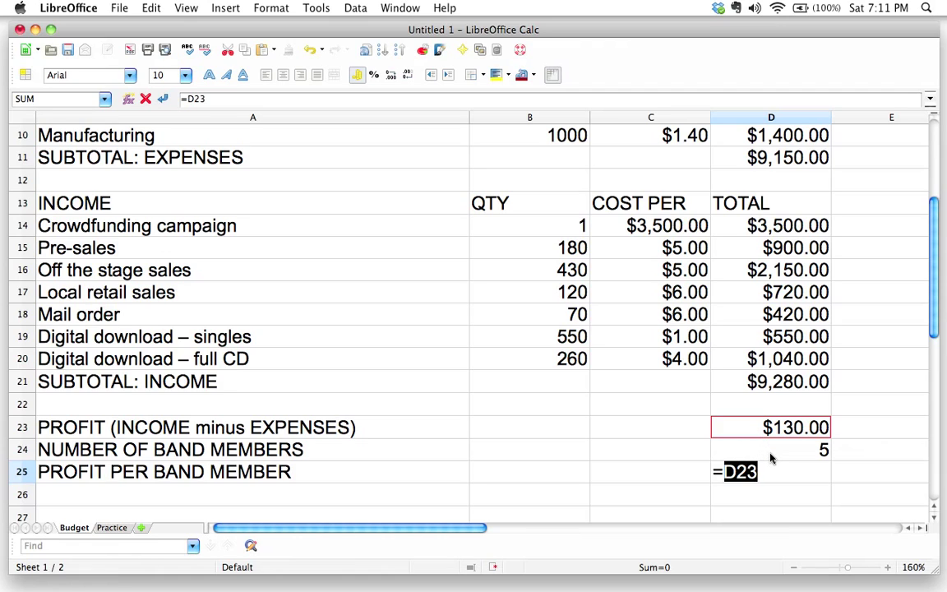
type("/")
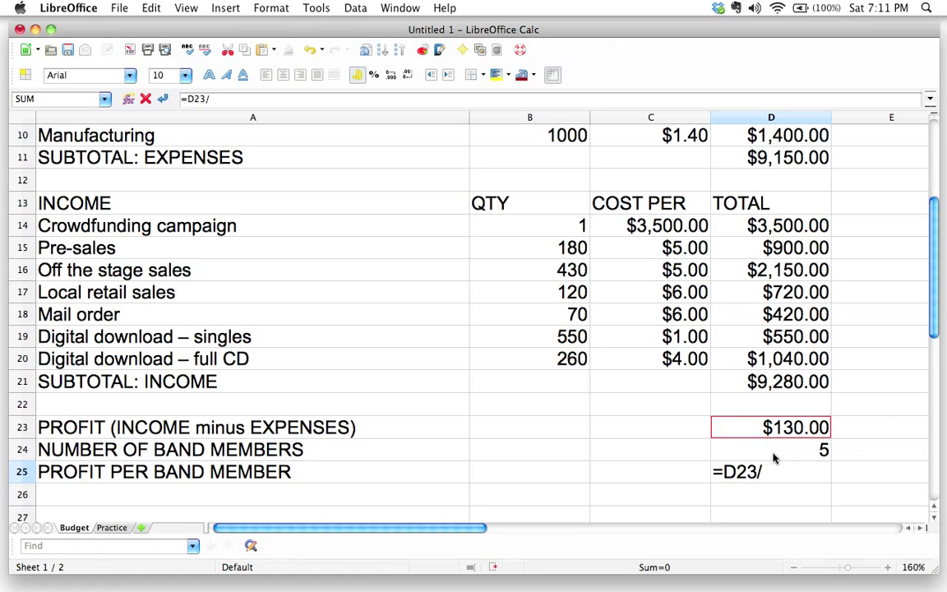
left_click(787, 454)
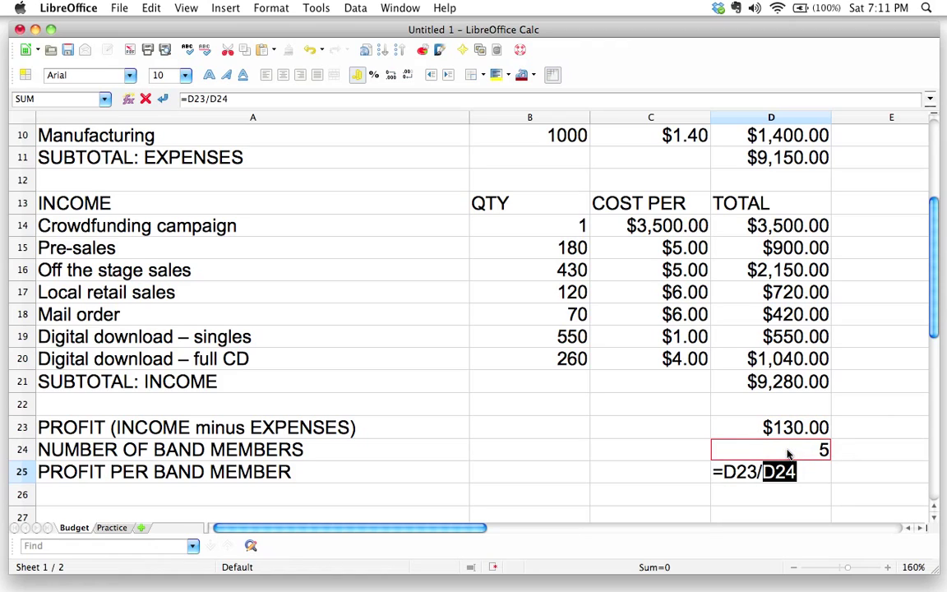
key("Return")
key("Up")
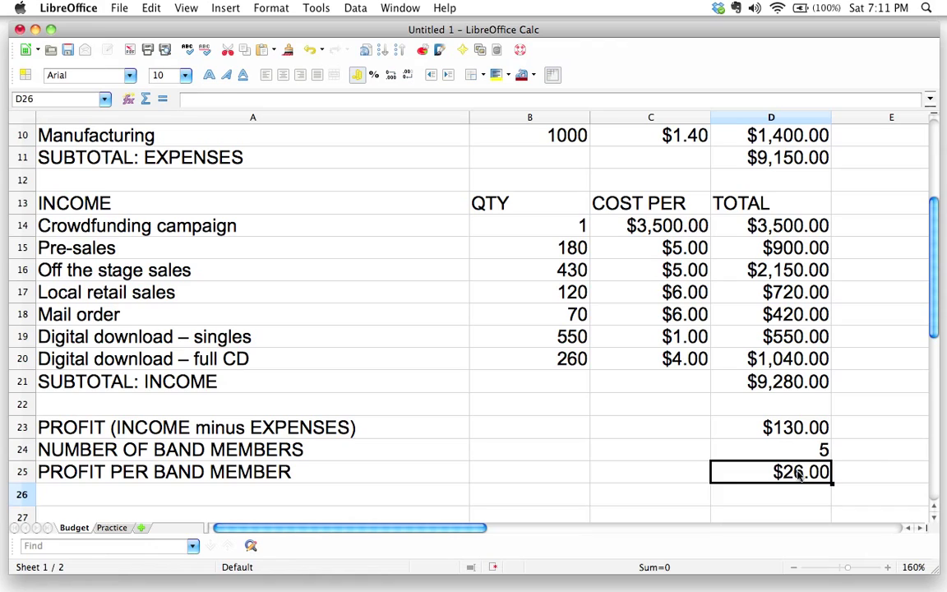
Change the band member count in D24 to 4
left_click(744, 449)
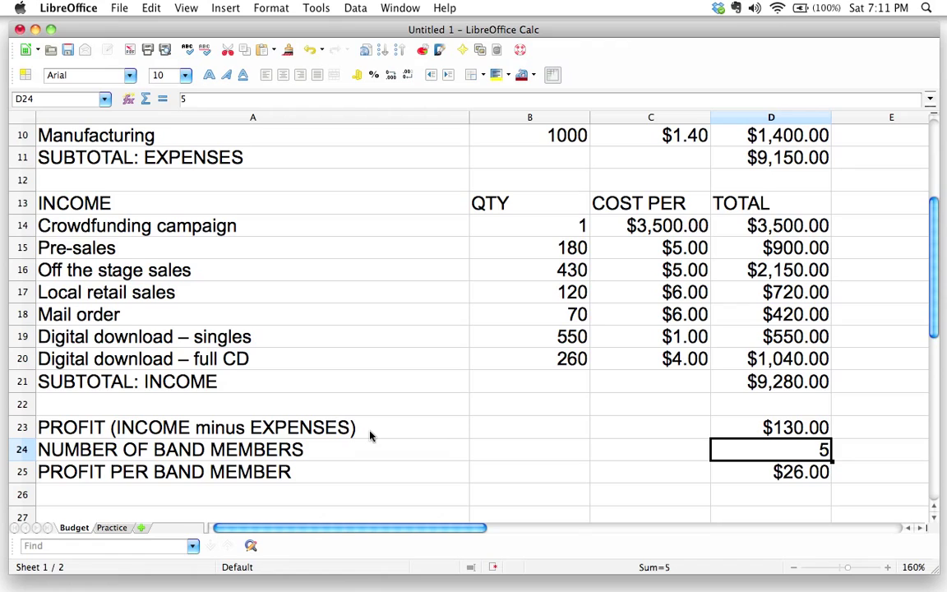
type("4")
key("Return")
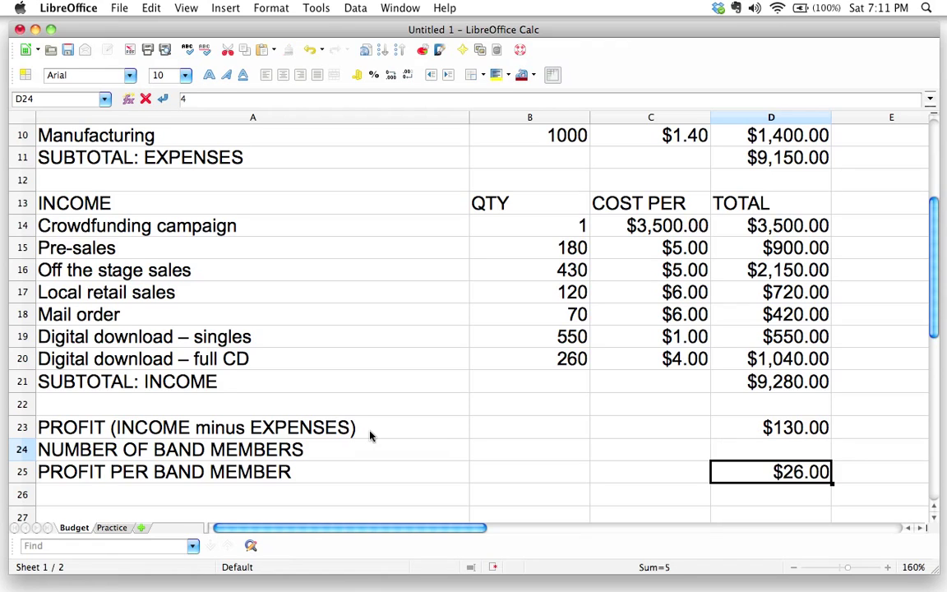